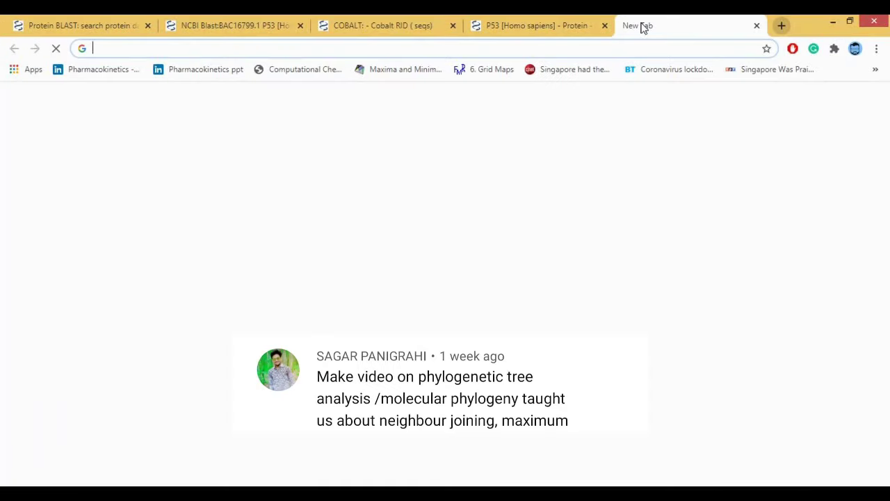
# From a new tab's address bar, search the web for 'clustal omega' using the suggestion
pyautogui.write('clustal')
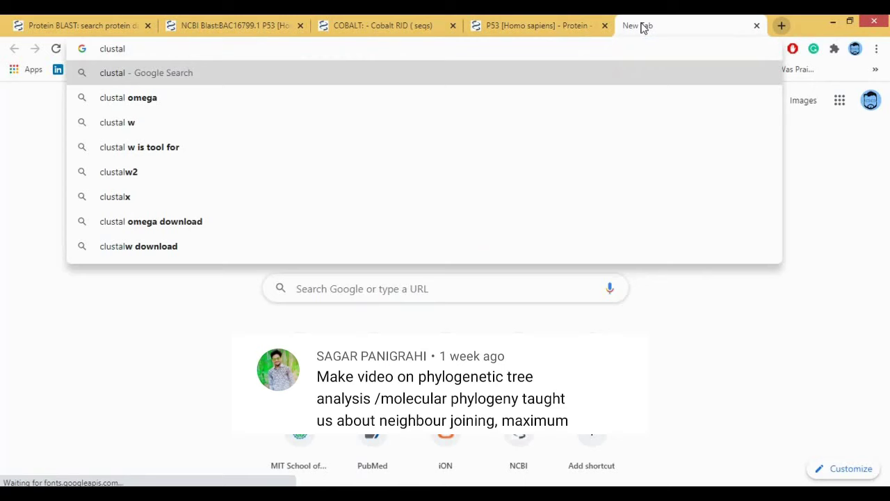
pyautogui.press('Down')
pyautogui.press('Return')
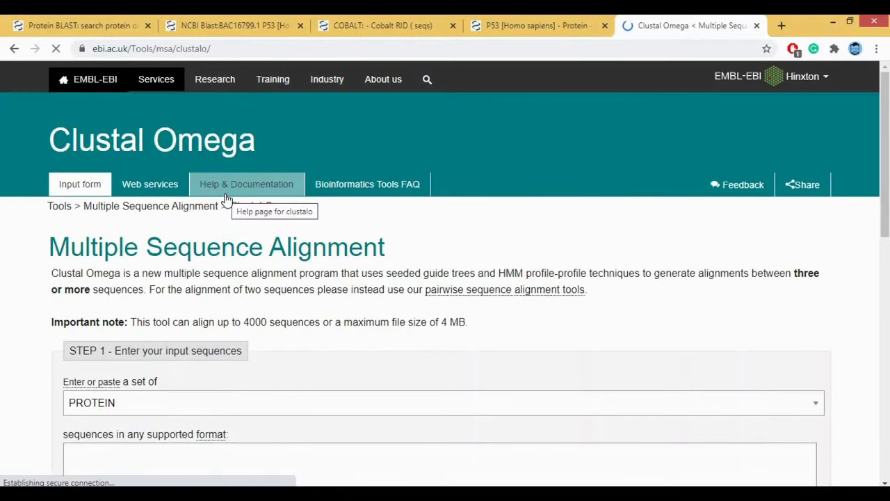
# Keep PROTEIN as the sequence type and put the cursor in the empty sequence box
pyautogui.scroll(-2, 409, 307)
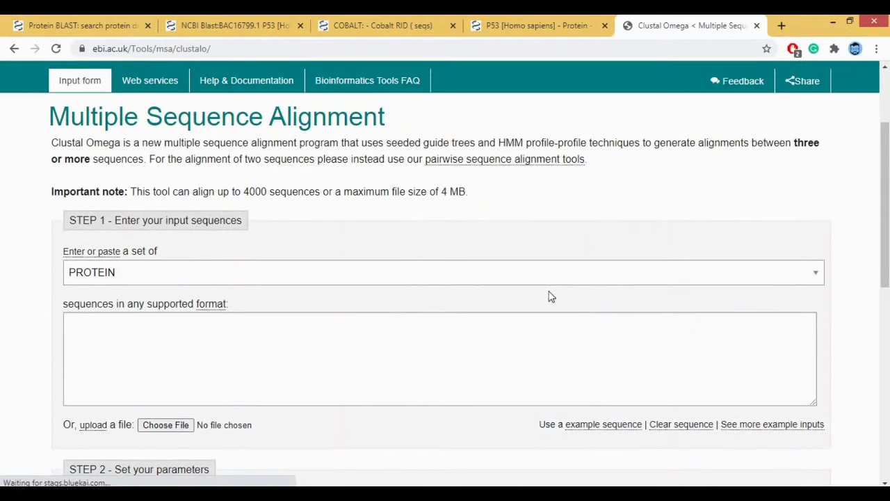
pyautogui.click(560, 281)
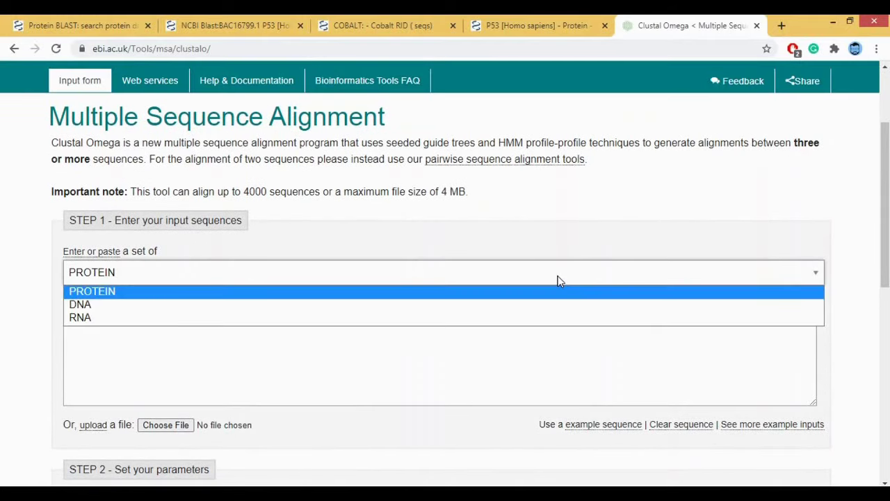
pyautogui.click(560, 281)
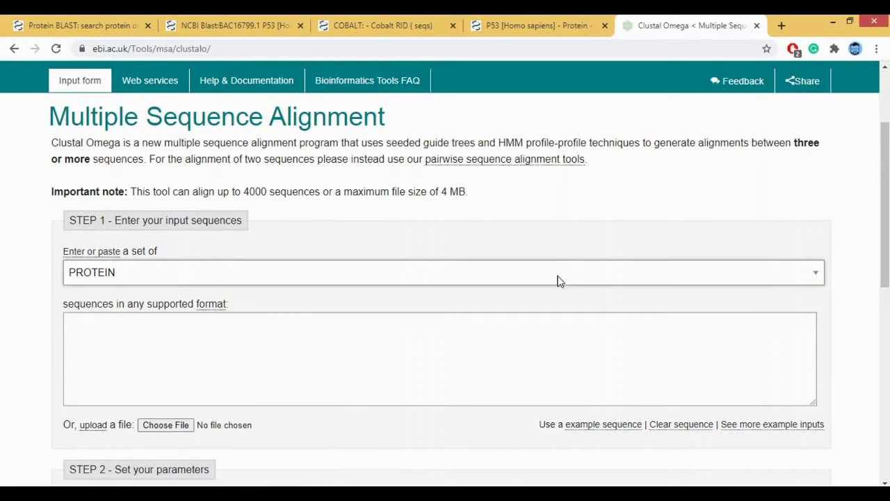
pyautogui.click(295, 347)
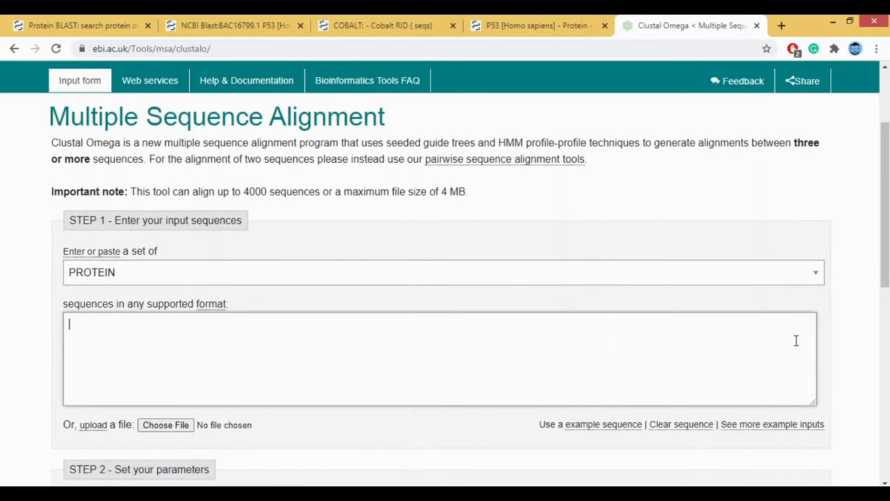
pyautogui.scroll(-2, 835, 341)
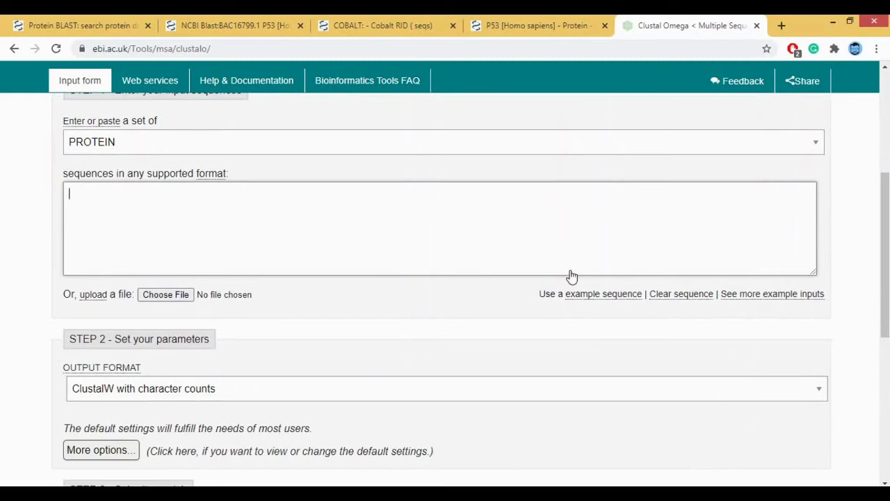
pyautogui.scroll(1, 480, 265)
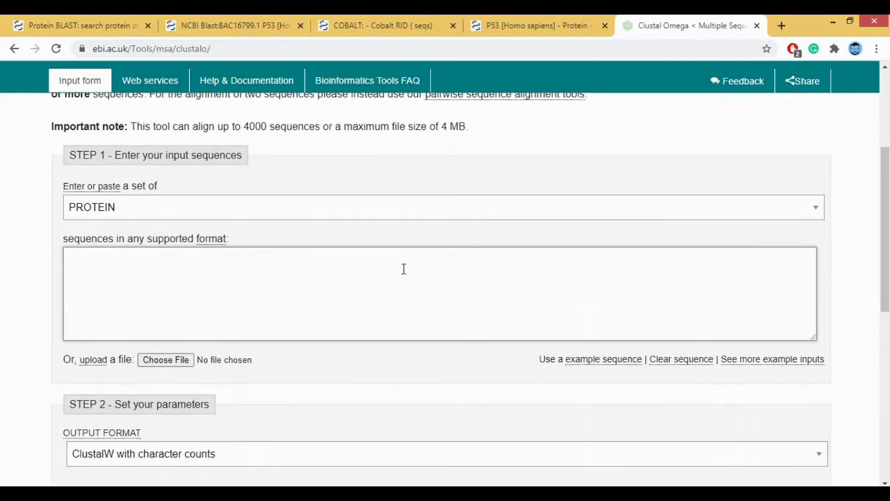
# Open BAC16799.1, EAW90142.1, XP_003810114.2, AAX42852.1, AAA59989.1 and AAV38428.1 in new tabs
pyautogui.click(232, 21)
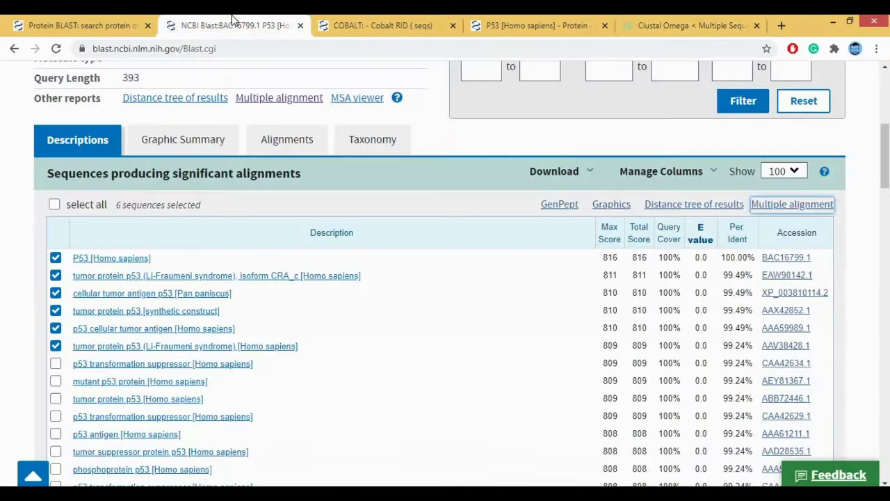
pyautogui.rightClick(780, 259)
pyautogui.click(783, 262)
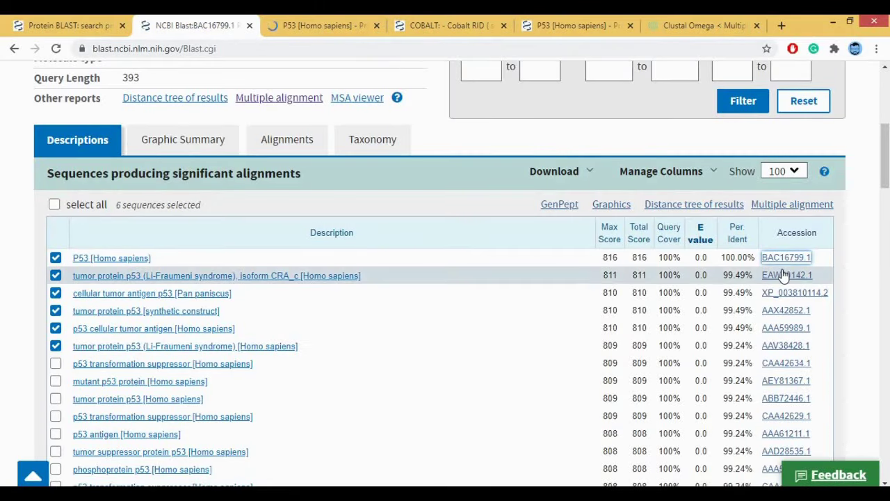
pyautogui.rightClick(784, 275)
pyautogui.click(786, 282)
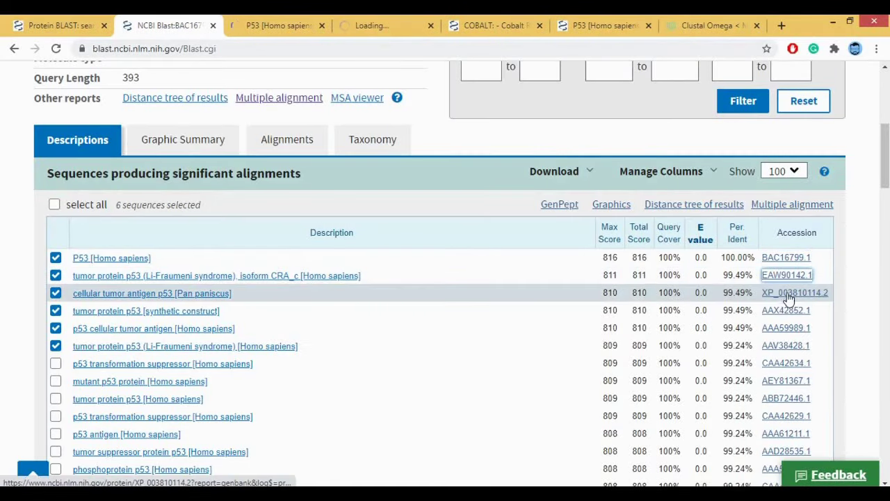
pyautogui.rightClick(791, 298)
pyautogui.click(791, 303)
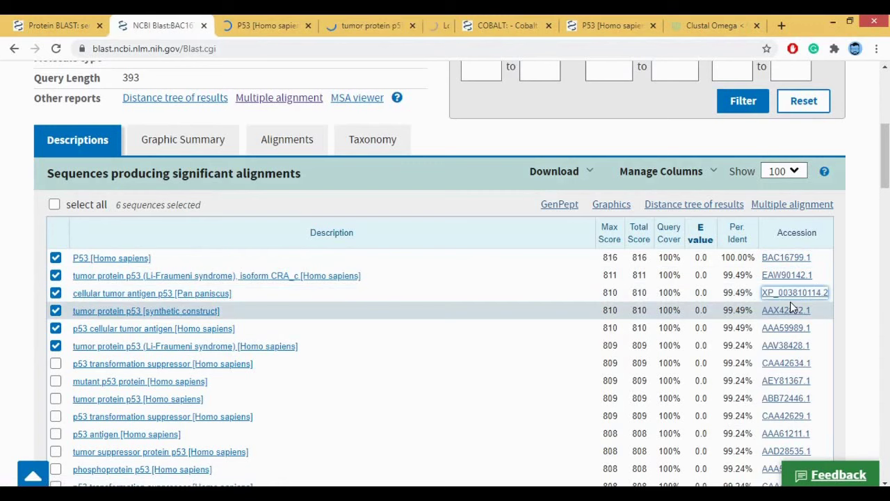
pyautogui.rightClick(791, 313)
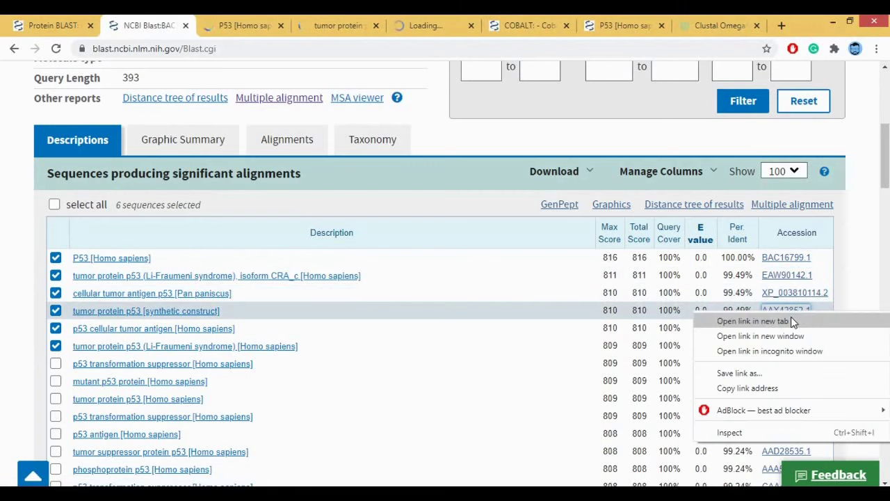
pyautogui.click(790, 321)
pyautogui.rightClick(791, 327)
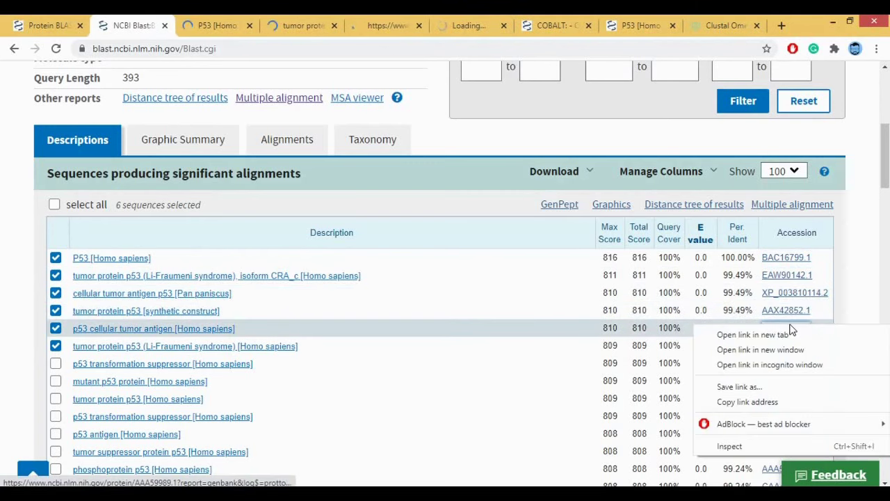
pyautogui.click(786, 335)
pyautogui.rightClick(784, 352)
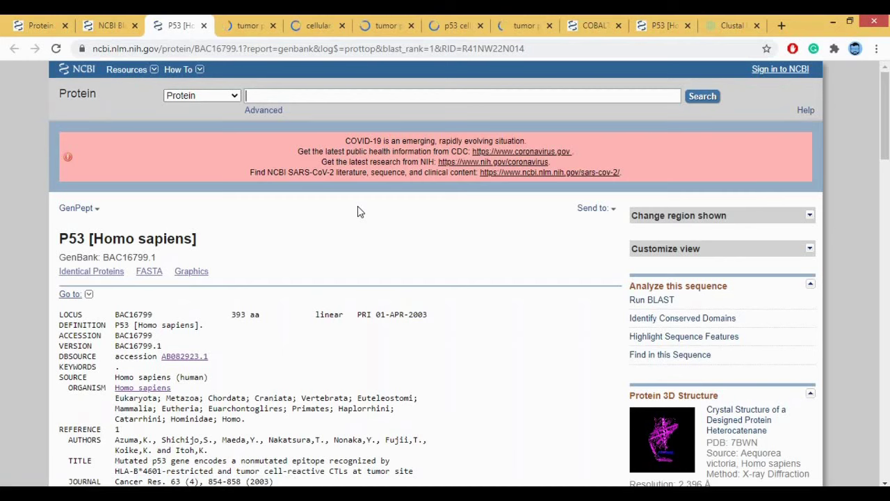
# Switch the BAC16799.1, EAW90142.1 and XP_003810114.2 records to FASTA format
pyautogui.scroll(-1, 361, 213)
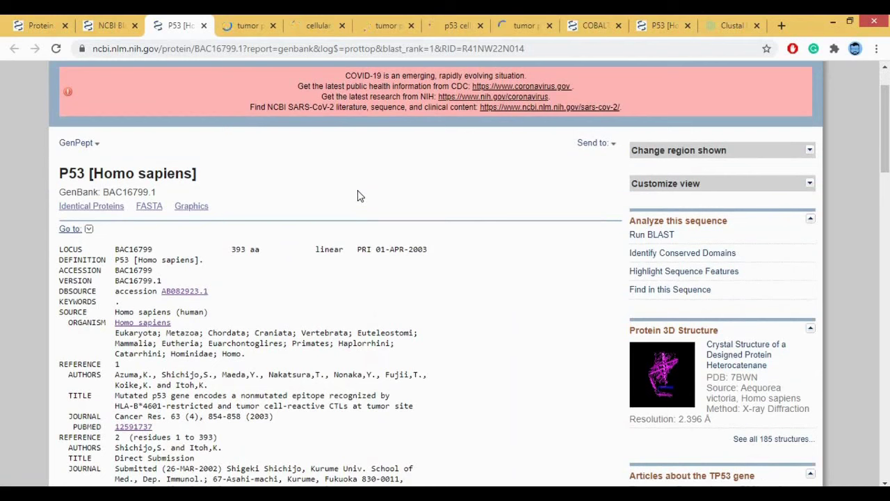
pyautogui.click(155, 211)
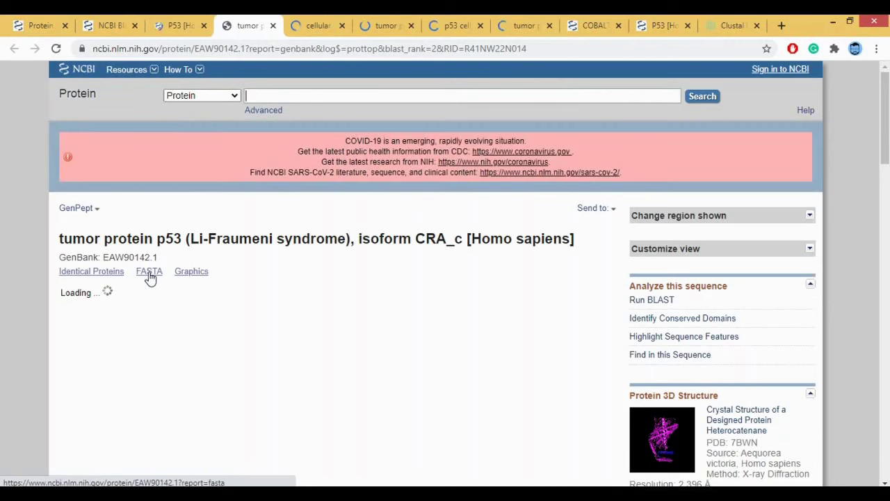
pyautogui.click(149, 272)
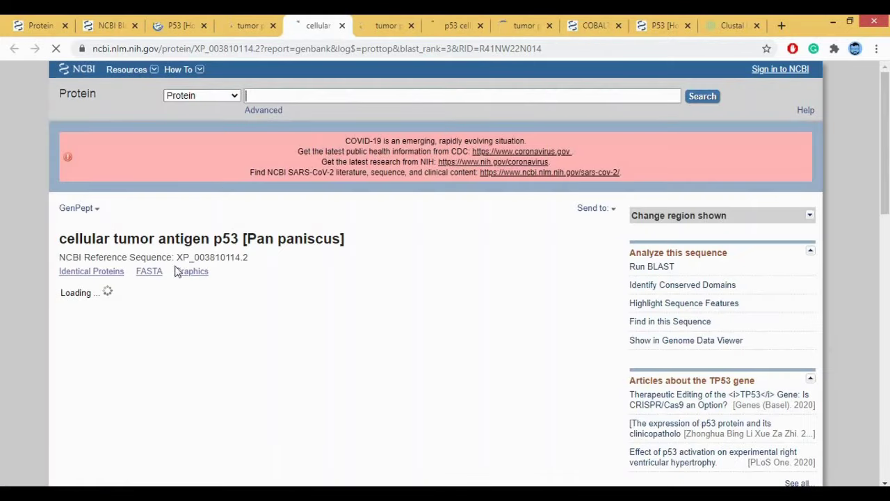
pyautogui.click(150, 273)
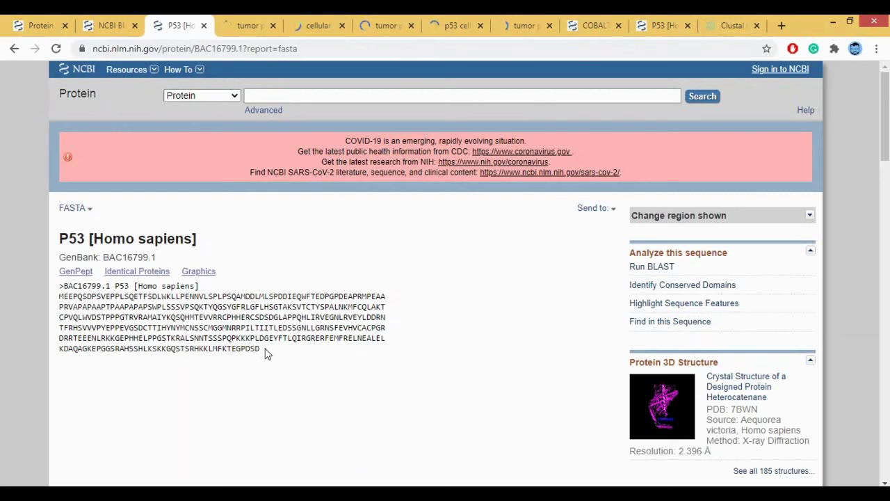
# Copy the BAC16799.1 FASTA record into the Clustal Omega sequence box
pyautogui.moveTo(264, 354); pyautogui.dragTo(68, 295)
pyautogui.hotkey('ctrl', 'c')
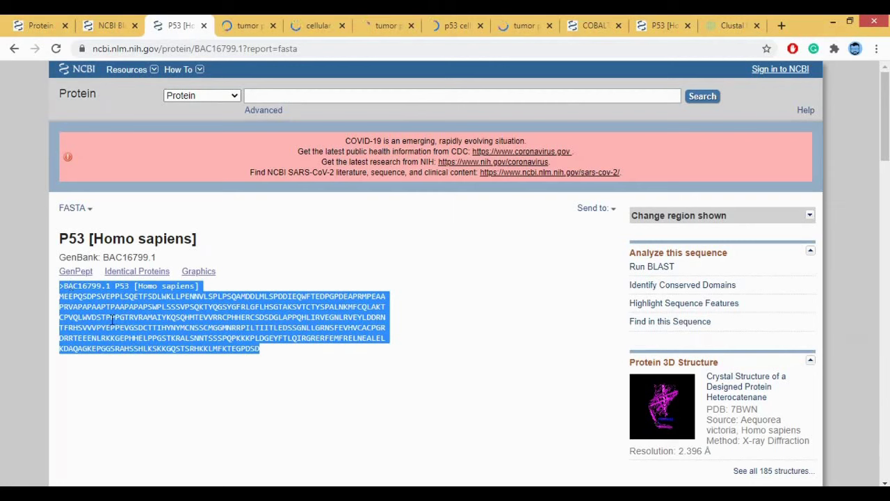
pyautogui.click(734, 25)
pyautogui.click(130, 274)
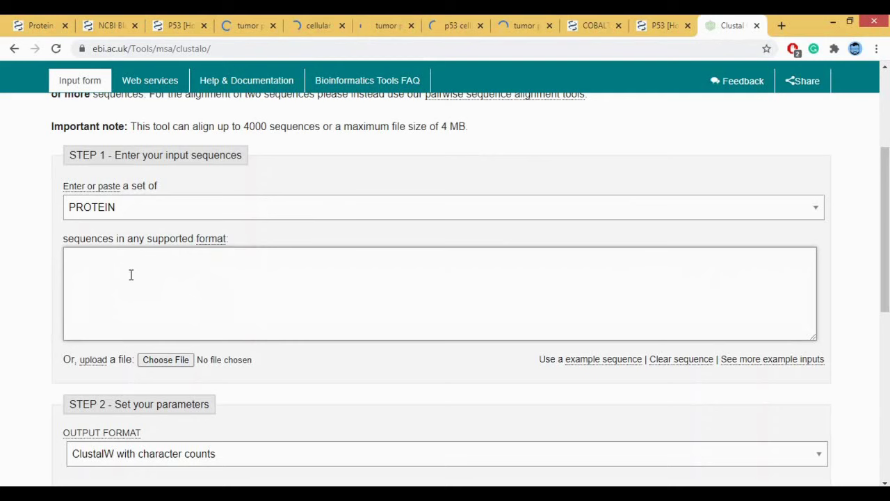
pyautogui.hotkey('ctrl', 'v')
pyautogui.press('Return')
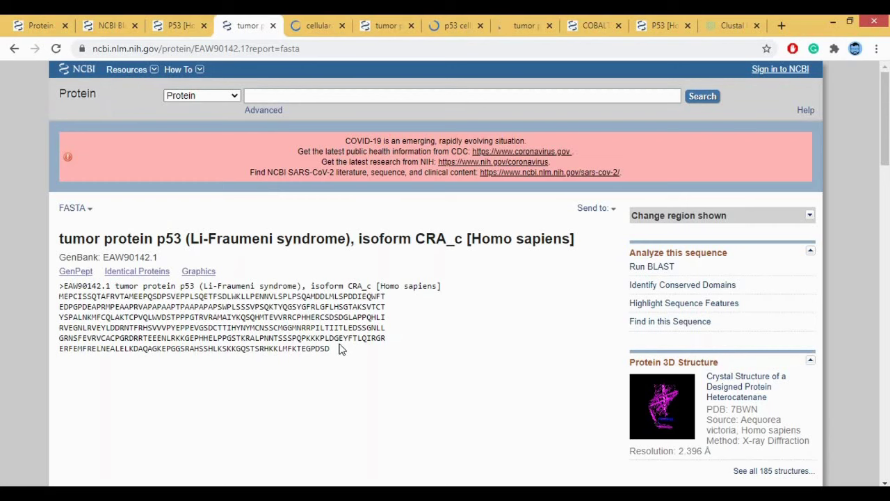
# Add the EAW90142.1 FASTA record below the first sequence
pyautogui.moveTo(333, 340); pyautogui.dragTo(89, 296)
pyautogui.click(340, 358)
pyautogui.moveTo(341, 359); pyautogui.dragTo(57, 295)
pyautogui.hotkey('ctrl', 'c')
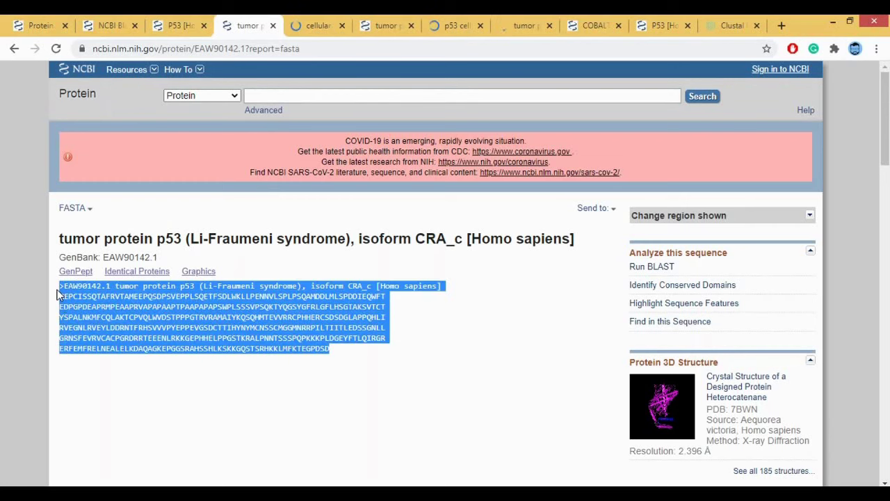
pyautogui.click(732, 25)
pyautogui.click(91, 337)
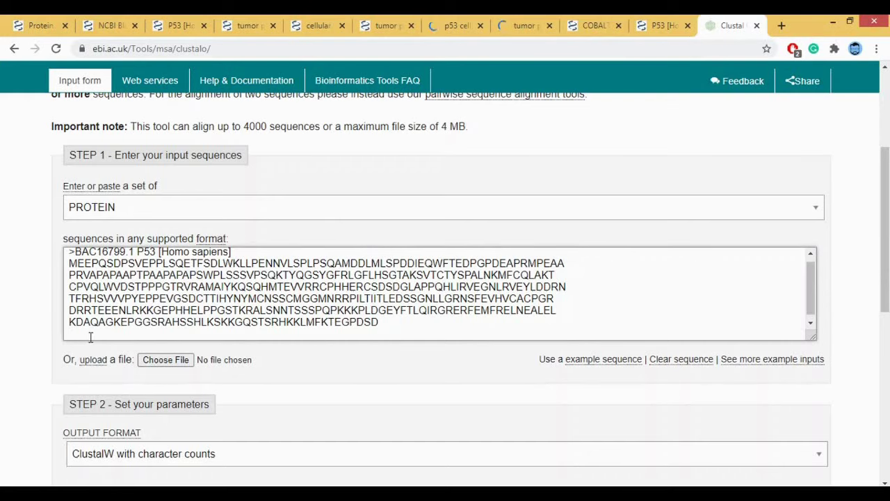
pyautogui.hotkey('ctrl', 'v')
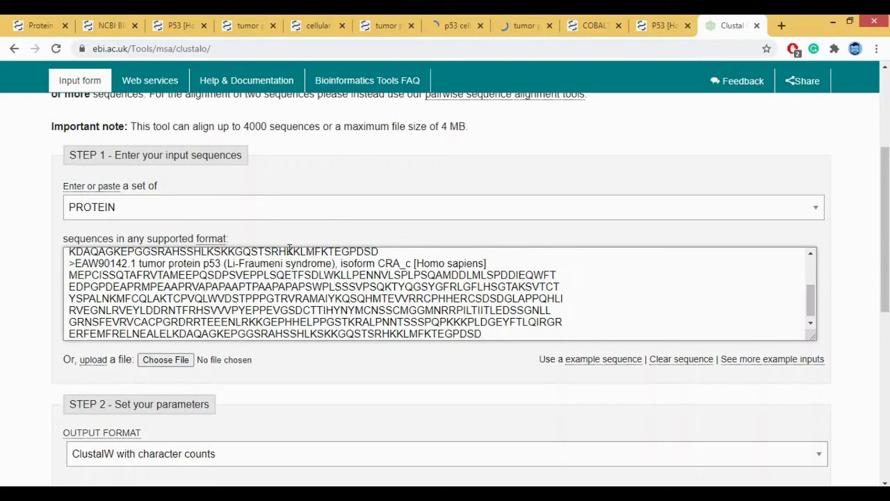
pyautogui.scroll(1, 474, 296)
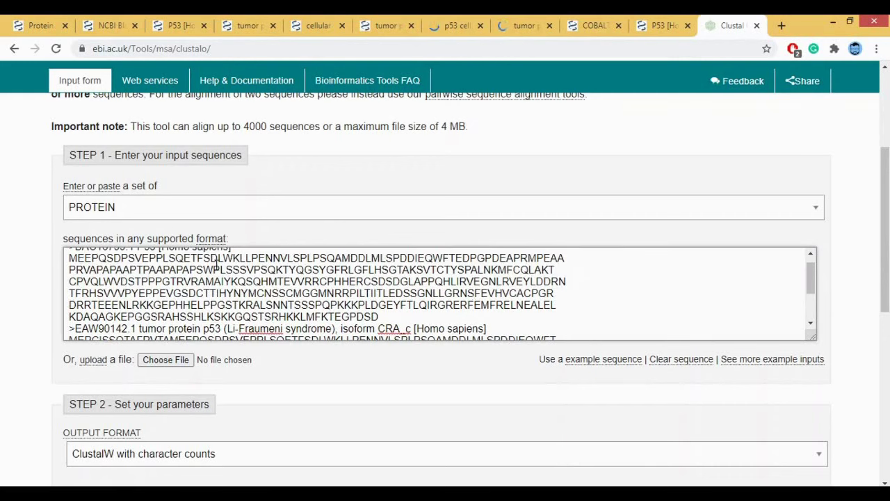
pyautogui.scroll(1, 215, 265)
pyautogui.scroll(-2, 251, 264)
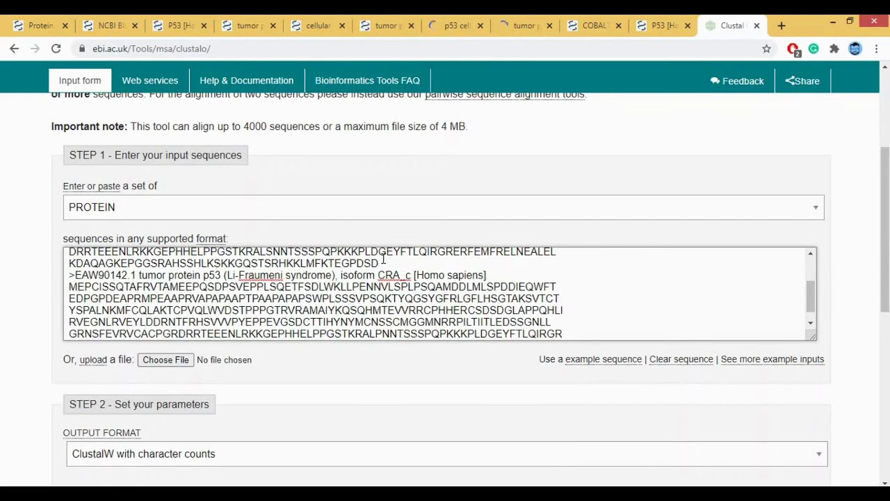
pyautogui.scroll(-1, 394, 262)
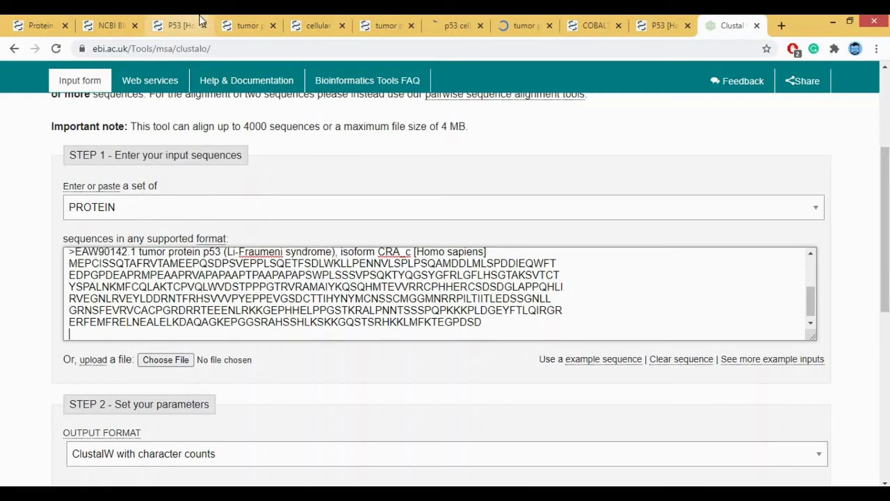
# Add the Pan paniscus XP_003810114.2 FASTA record to the input box
pyautogui.click(317, 25)
pyautogui.moveTo(272, 350); pyautogui.dragTo(59, 291)
pyautogui.hotkey('ctrl', 'c')
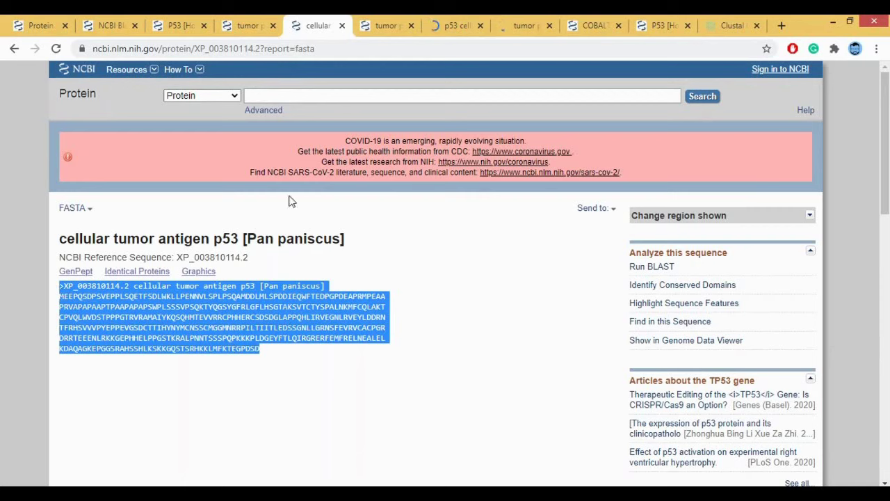
pyautogui.click(730, 25)
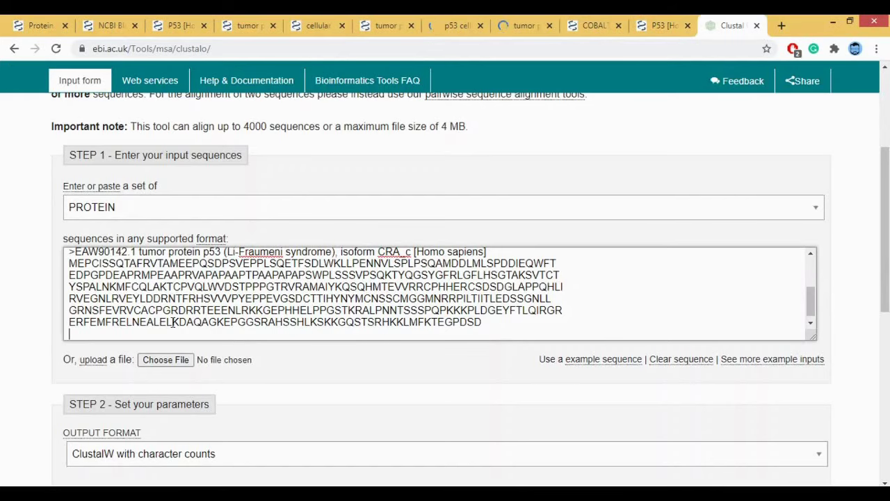
pyautogui.hotkey('ctrl', 'v')
pyautogui.press('Return')
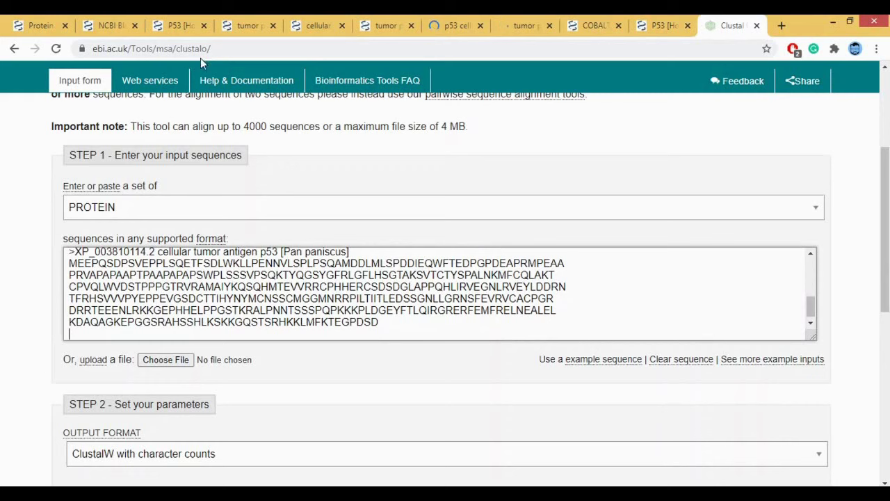
# Add the AAX42852.1 synthetic construct FASTA record to the input box
pyautogui.click(174, 21)
pyautogui.click(247, 21)
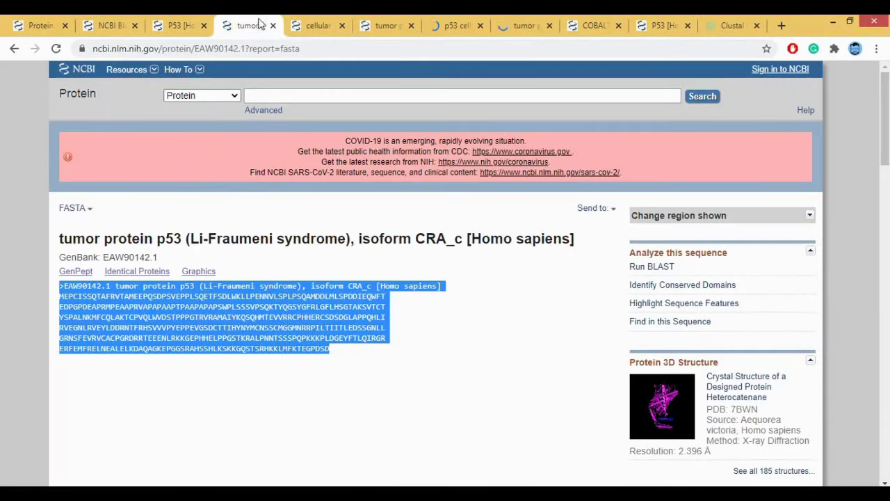
pyautogui.click(308, 21)
pyautogui.click(382, 24)
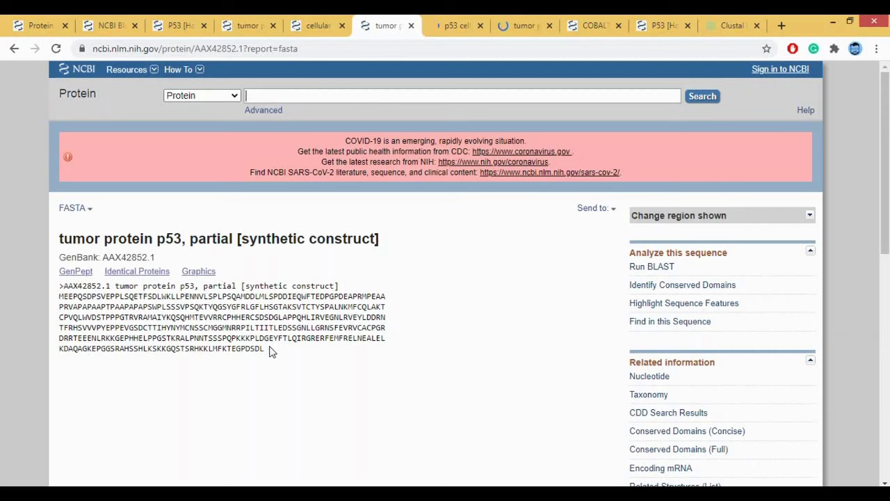
pyautogui.moveTo(272, 352); pyautogui.dragTo(62, 285)
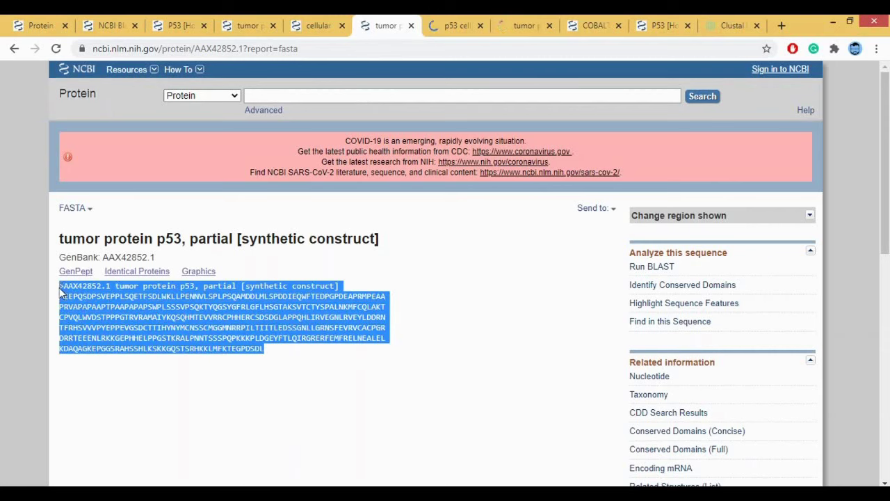
pyautogui.click(717, 25)
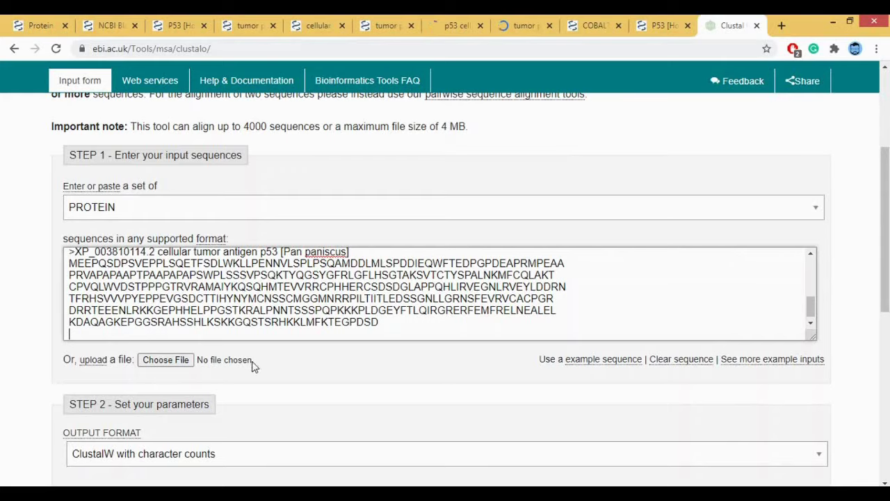
pyautogui.write('>AAX42852.1 tumor protein p53, partial [synthetic construct] MEEPQSDPSVEPPLSQETFSDLWKLLPENNVLSPLPSQAMDDLMLSPDDIEQWFTEDPGPDEAPRMPEAA PRVAPAPAAPTPAAPAPAPSWPLSSSVPSQKTYQGSYGFRLGFLHSGTAKSVTCTYSPALNKMFCQLAKT CPVQLWVDSTPPPGTRVRAMAIYKQSQHMTEVVRRCPHHERCSDSDGLAPPQHLIRVEGNLRVEYLDDRN TFRHSVVVPYEPPEVGSDCTTIHYNYMCNSSCMGGMNRRPILTIITLEDSSGNLLGRNSFEVRVCACPGR DRRTEEENLRKKGEPHHELPPGSTKRALPNNTSSSPQPKKKPLDGEYFTLQIRGRERFEMFRELNEALEL KDAQAGKEPGGSRAHSSHLKSKKGQSTSRHKKLMFKTEGPDSDL')
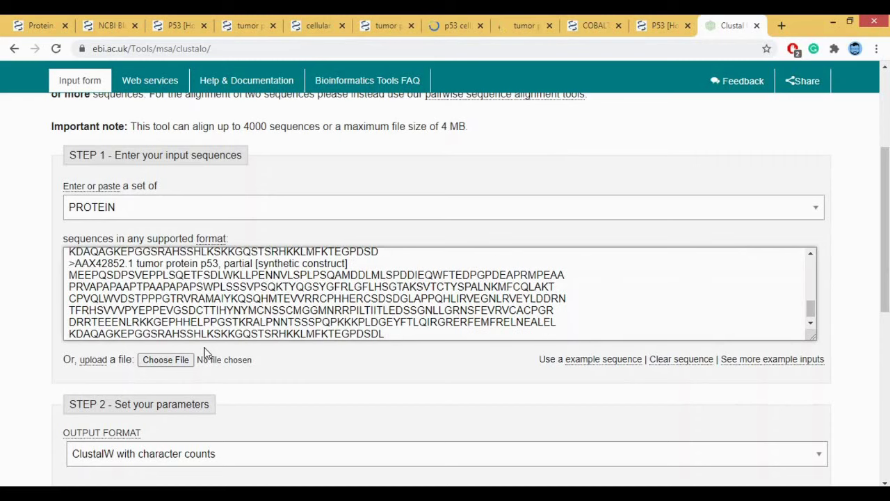
pyautogui.press('Return')
# Add the AAA59989.1 FASTA record to the input box
pyautogui.click(456, 25)
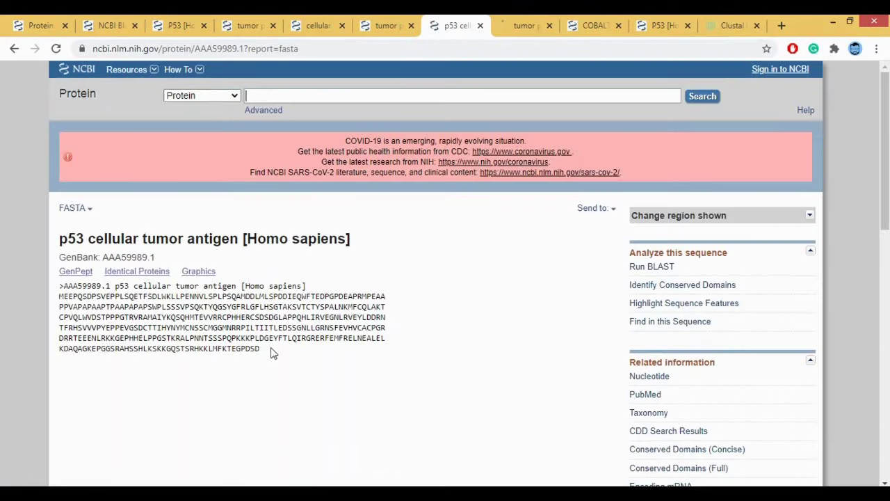
pyautogui.moveTo(273, 353); pyautogui.dragTo(57, 295)
pyautogui.hotkey('ctrl', 'c')
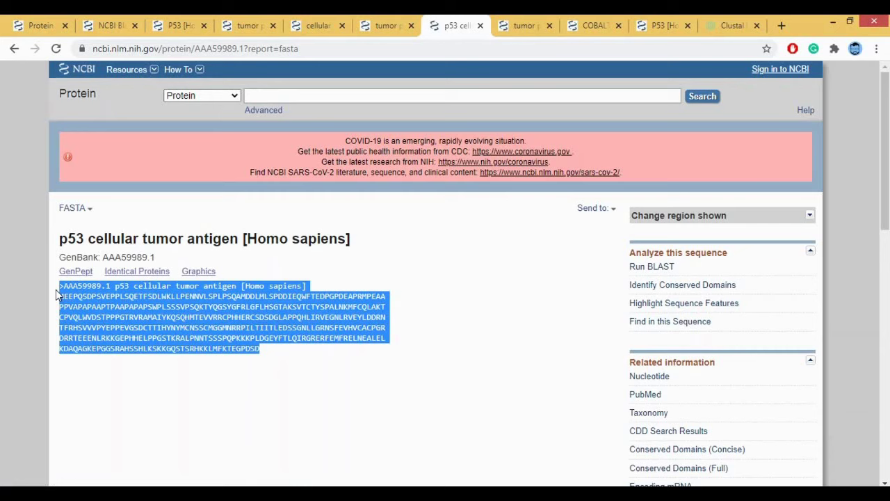
pyautogui.click(731, 25)
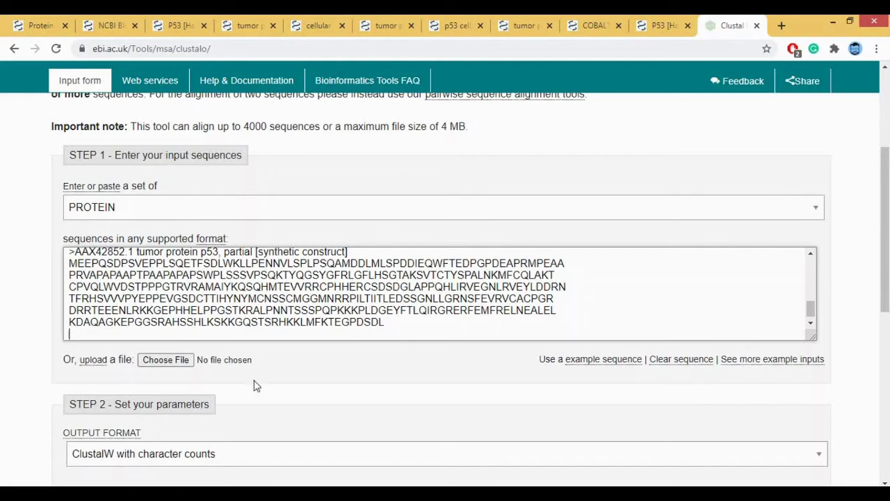
pyautogui.hotkey('ctrl', 'v')
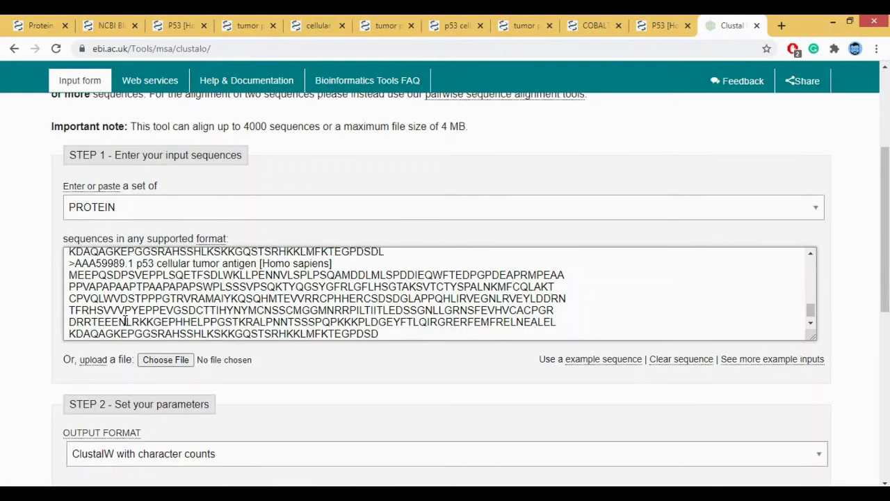
pyautogui.press('Return')
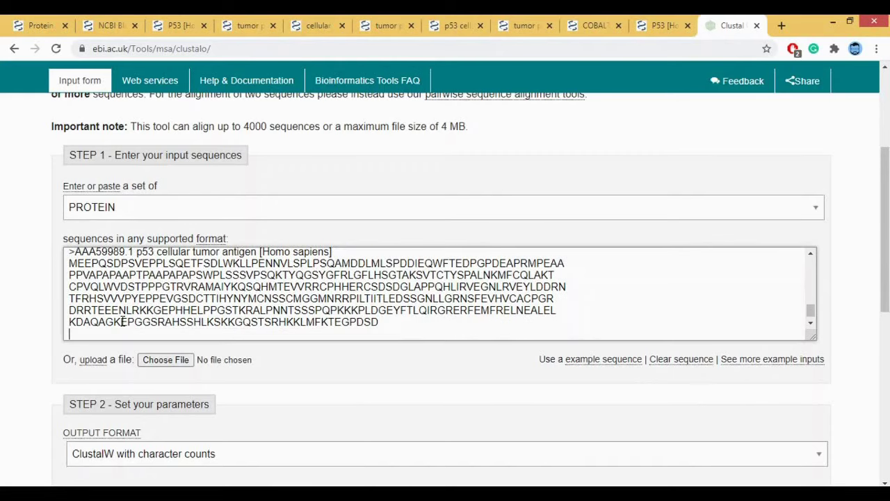
# Add the AAV38428.1 Li-Fraumeni FASTA record as the last sequence
pyautogui.click(527, 25)
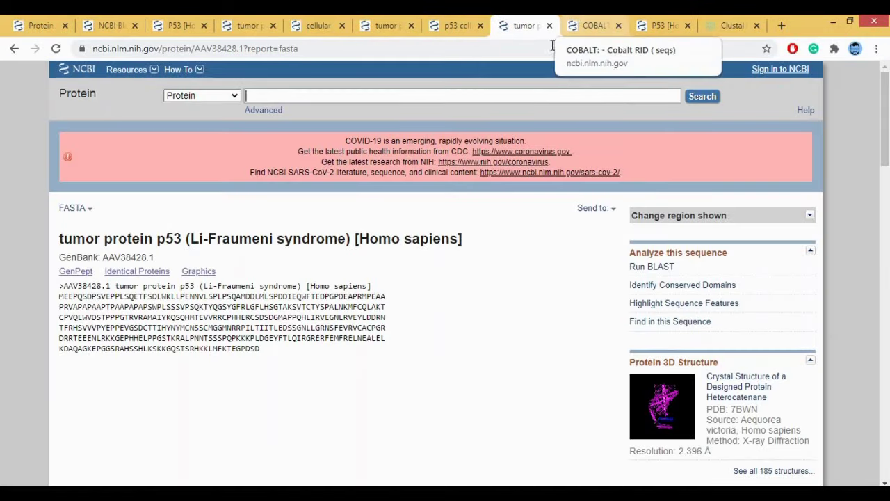
pyautogui.moveTo(268, 349); pyautogui.dragTo(49, 295)
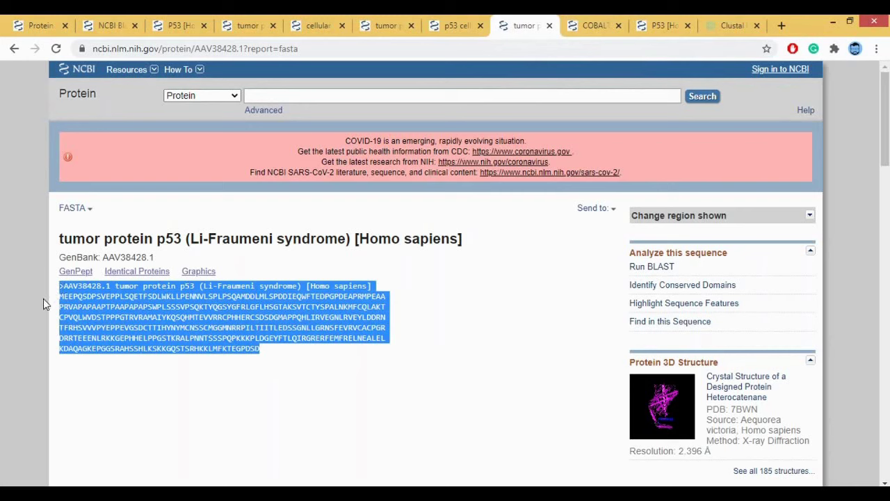
pyautogui.click(734, 25)
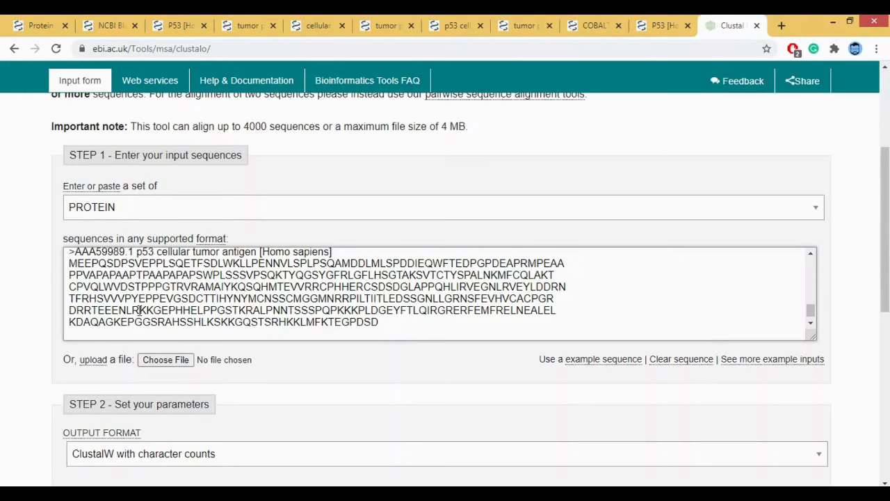
pyautogui.write('>AAV38428.1 tumor protein p53 (Li-Fraumeni syndrome) [Homo sapiens] MEEPQSDPSVEPPLSQETFSDLWKLLPENNVLSPLPSQAMDDLMLSPDDIEQWFTEDPGPDEAPRMPEAA PRVAPAPAAPTPAAPAPAPSWPLSSSVPSQKTYQGSYGFRLGFLHSGTAKSVTCTYSPALNKMFCQLAKT CPVQLWVDSTPPPGTRVRAMAIYKQSQHMTEVVRRCPHHERCSDSDGMAPPQHLIRVEGNLRVEYLDDRN TFRHSVVVPYEPPEVGSDCTTIHYNYMCNSSCMGGMNRRPILTIITLEDSSGNLLGRNSFEVRVCACPGR DRRTEEENLRKKGEPHHELPPGSTKRALPNNTSSSPQPKKKPLDGEYFTLQIRGRERFEMFRELNEALEL KDAQAGKEPGGSRAHSSHLKSKKGQSTSRHKKLMFKTEGPDSD')
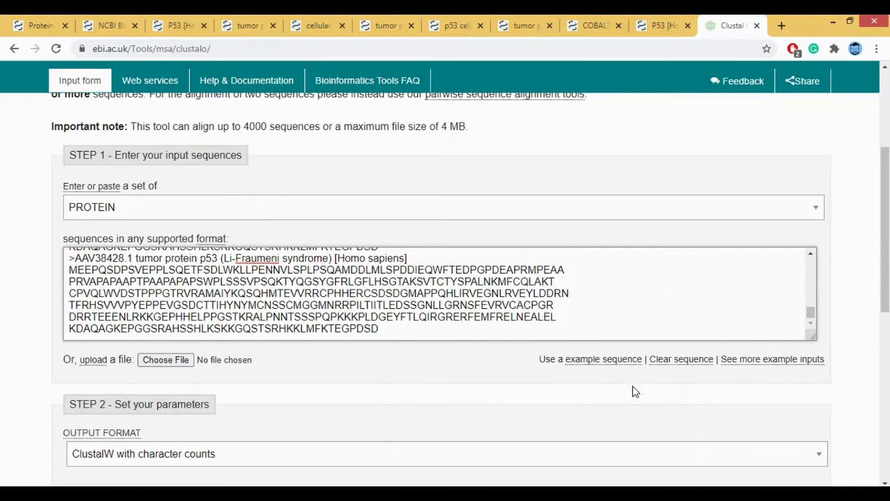
# Submit the six pasted p53 sequences for alignment
pyautogui.scroll(-2, 816, 361)
pyautogui.scroll(-4, 819, 360)
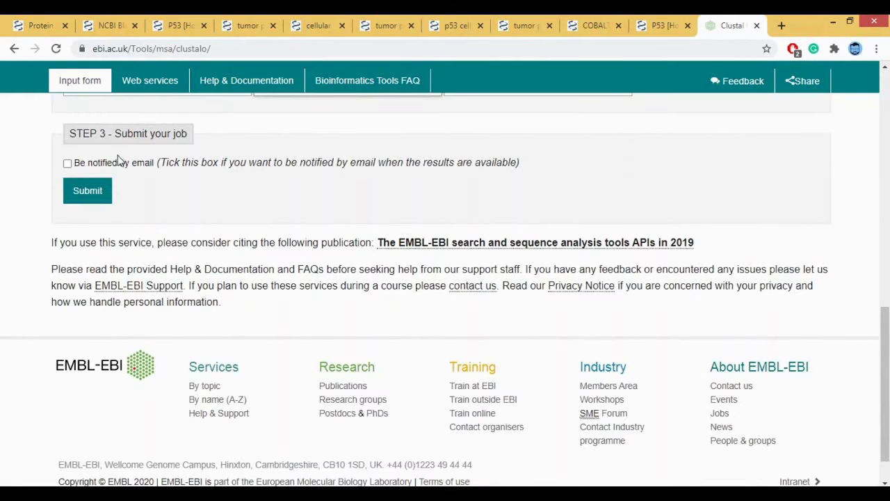
pyautogui.click(87, 192)
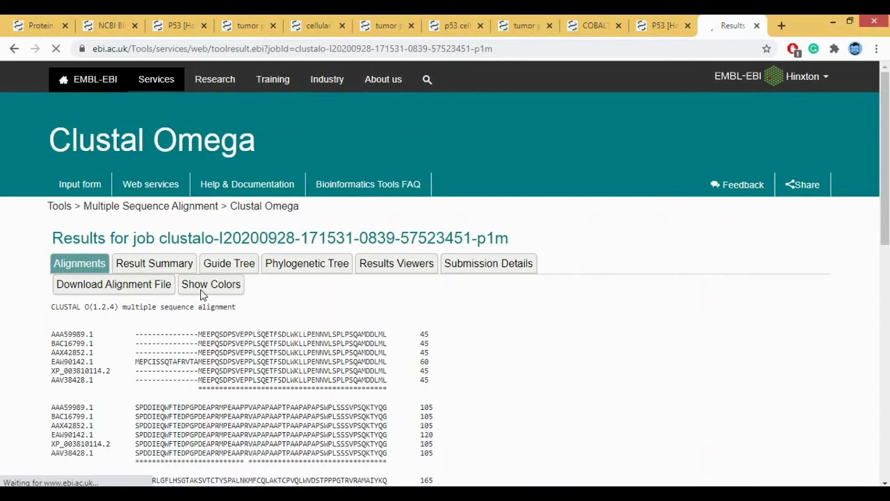
pyautogui.scroll(-3, 332, 306)
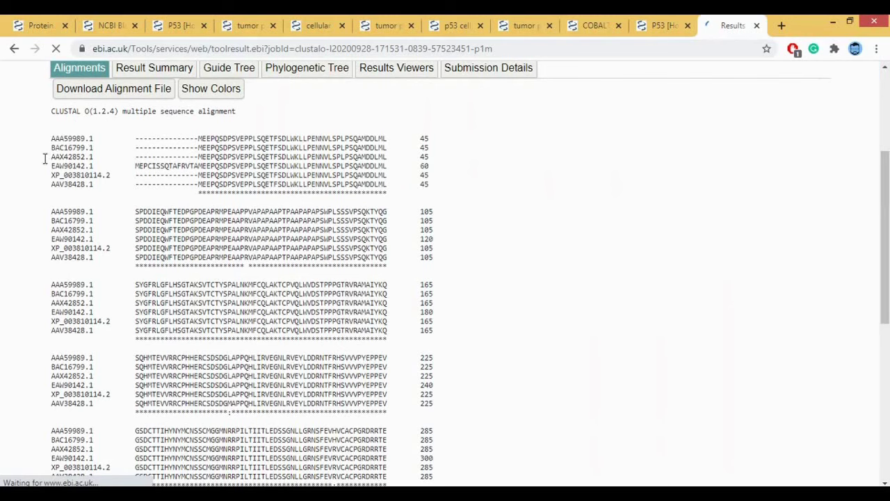
pyautogui.moveTo(44, 148); pyautogui.dragTo(96, 148)
pyautogui.scroll(-1, 341, 153)
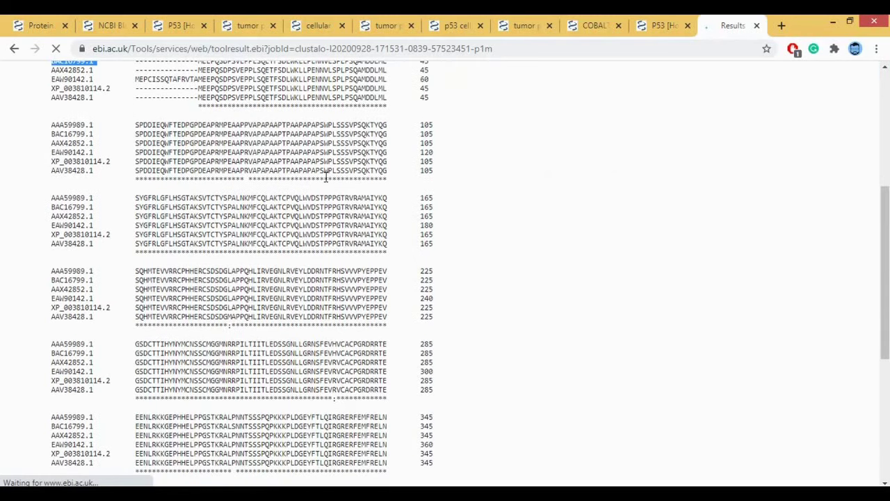
pyautogui.scroll(-5, 498, 377)
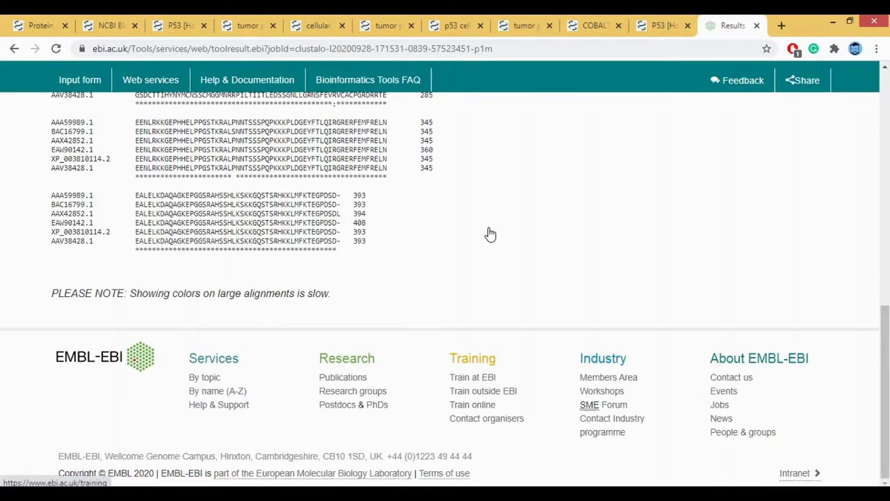
pyautogui.scroll(6, 544, 204)
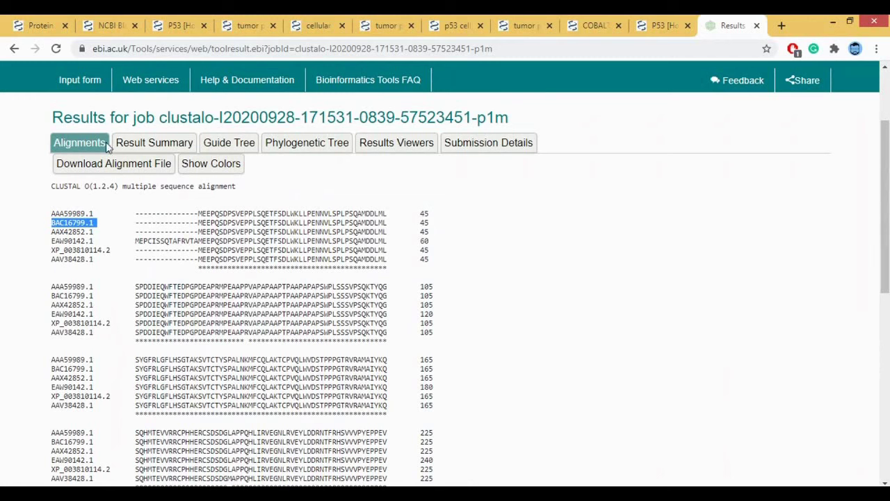
# Turn on Show Colors and scroll through the coloured six-sequence alignment blocks
pyautogui.click(227, 171)
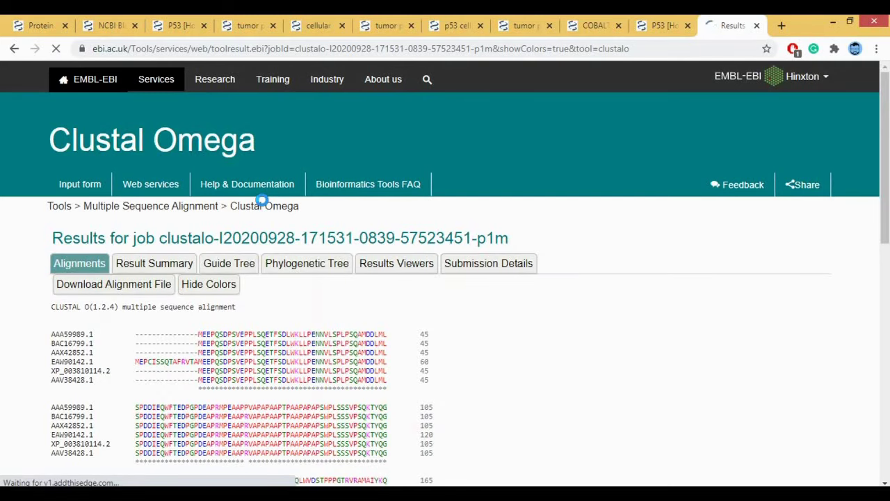
pyautogui.scroll(-1, 373, 324)
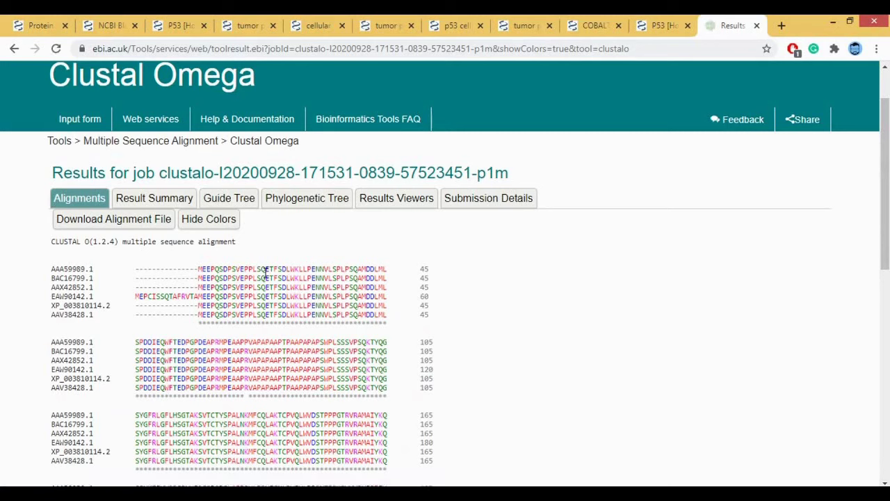
pyautogui.scroll(-1, 265, 274)
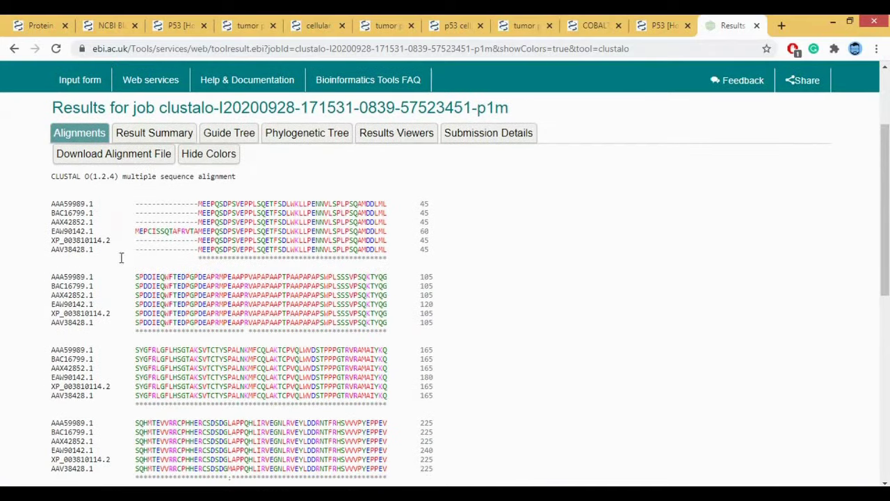
pyautogui.scroll(-3, 251, 307)
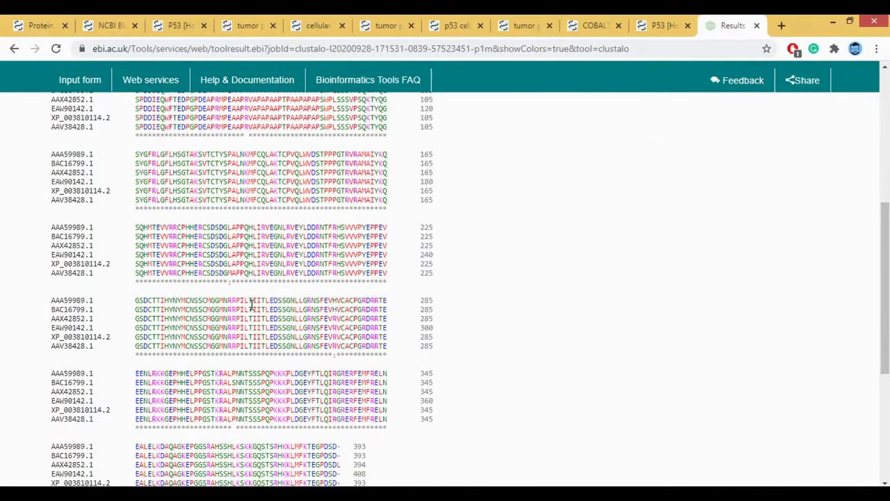
pyautogui.scroll(-4, 251, 309)
pyautogui.scroll(6, 254, 311)
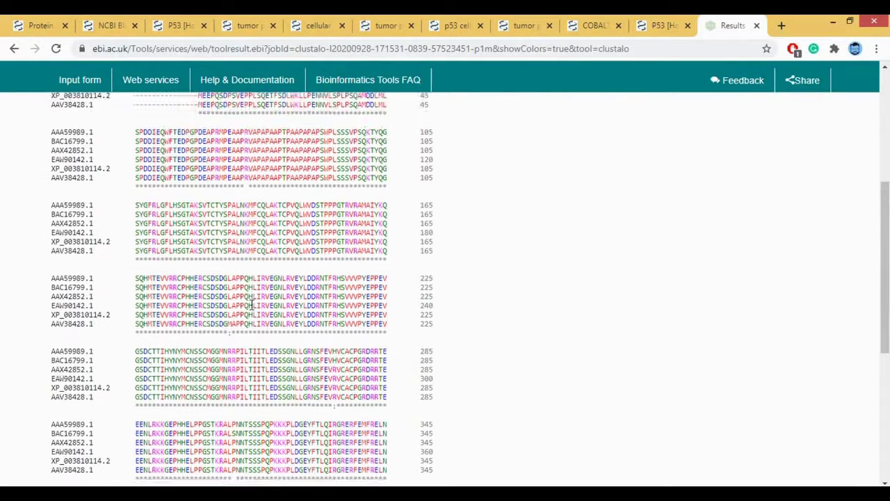
pyautogui.scroll(1, 252, 307)
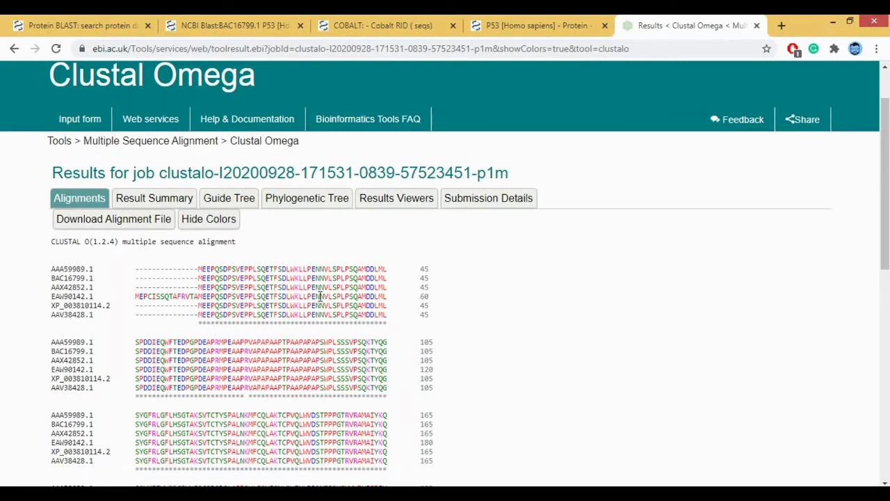
pyautogui.scroll(-1, 292, 287)
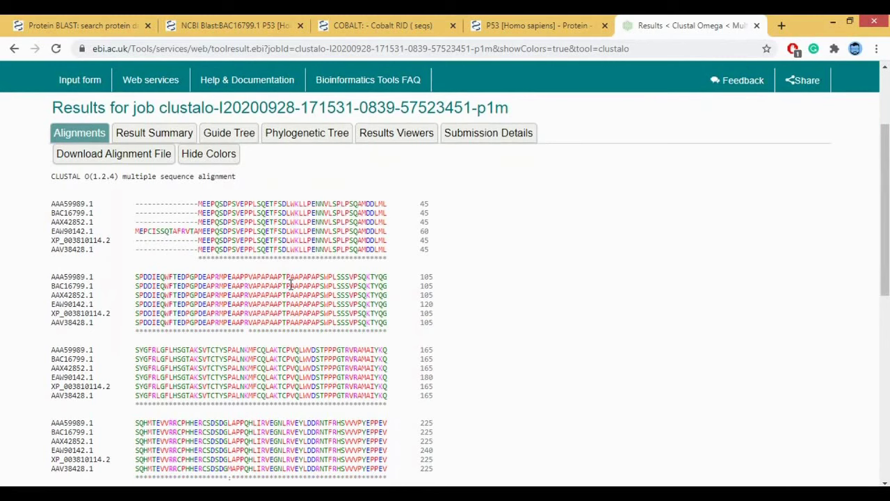
# Show the phylogenetic tree and highlight the BAC16799.1 label
pyautogui.click(307, 133)
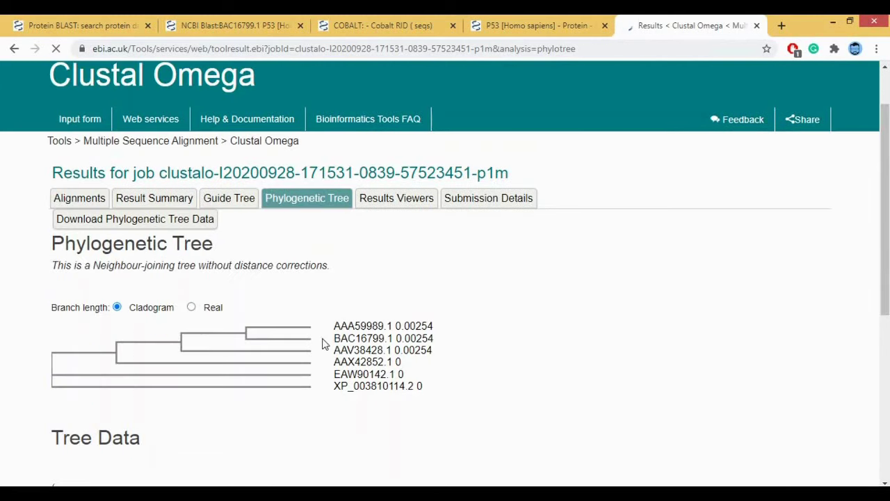
pyautogui.scroll(-1, 411, 330)
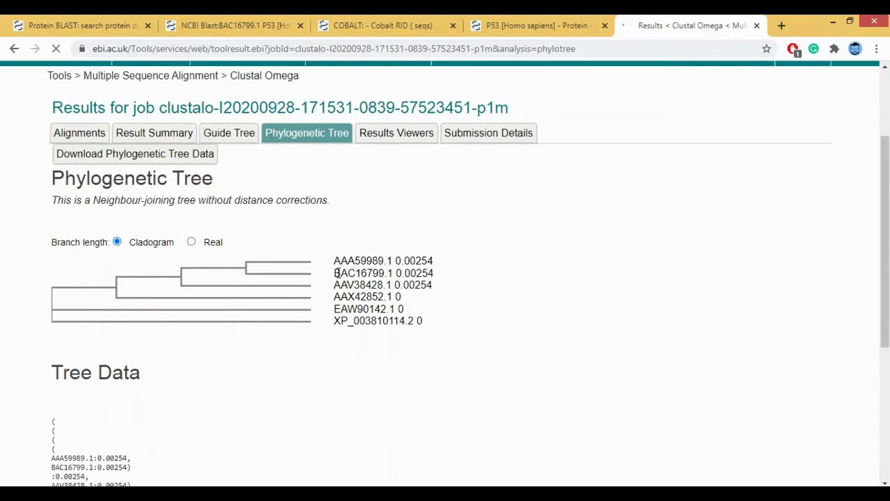
pyautogui.moveTo(338, 273); pyautogui.dragTo(391, 272)
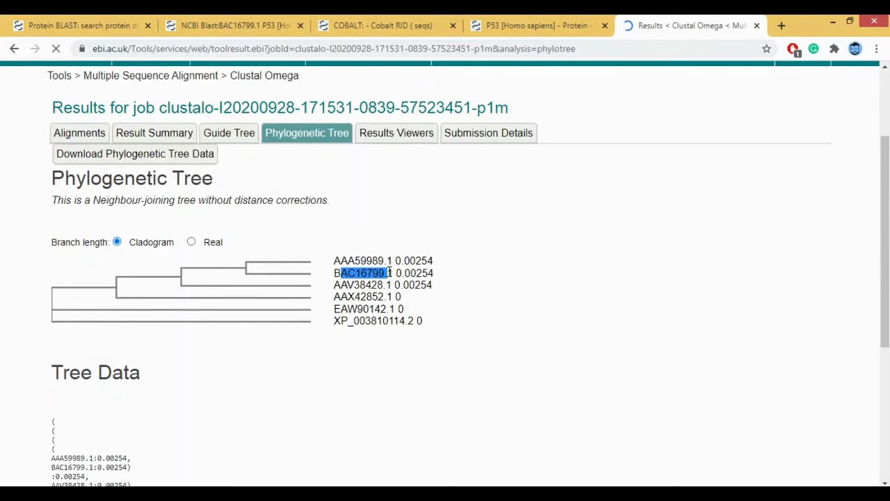
pyautogui.moveTo(334, 272); pyautogui.dragTo(388, 272)
# Highlight parts of the AAA59989.1 and AAV38428.1 labels and the 0.00254 distance
pyautogui.moveTo(335, 261); pyautogui.dragTo(360, 252)
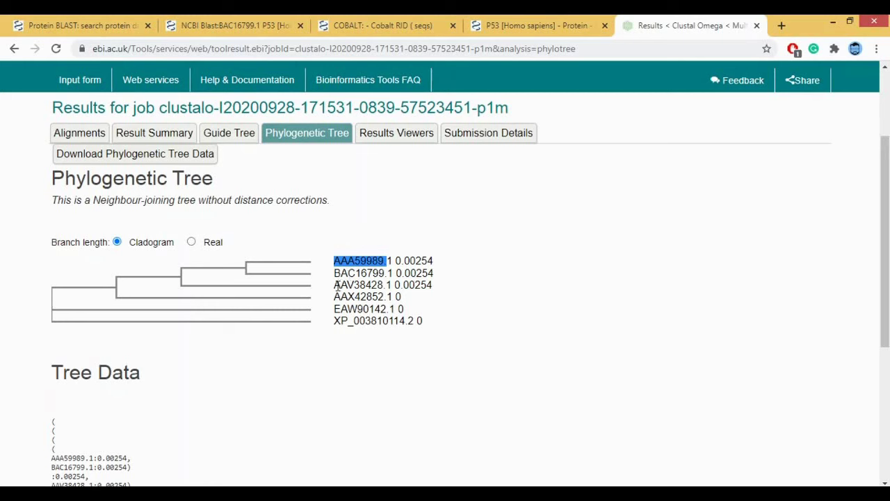
pyautogui.moveTo(336, 285); pyautogui.dragTo(356, 296)
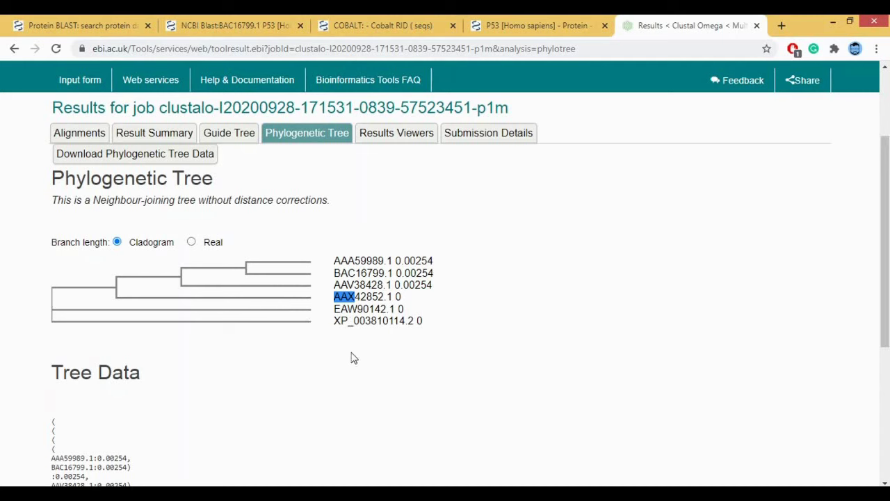
pyautogui.moveTo(433, 273); pyautogui.dragTo(401, 273)
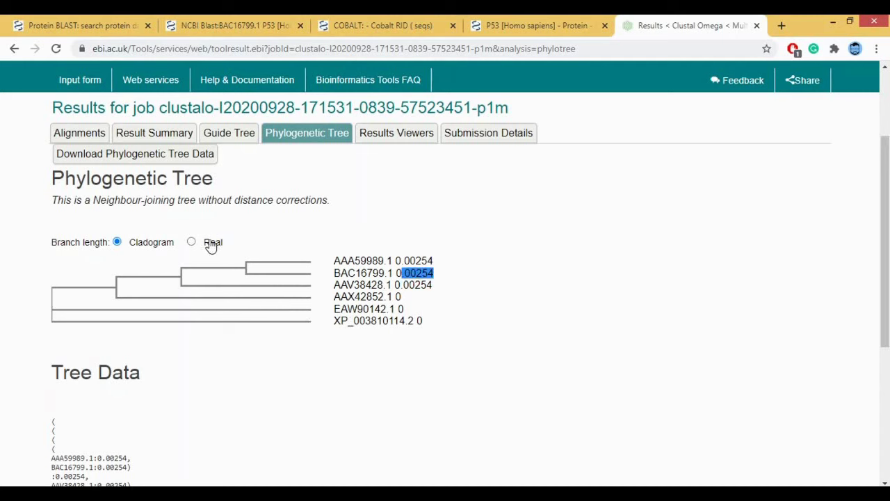
pyautogui.click(212, 247)
pyautogui.click(192, 241)
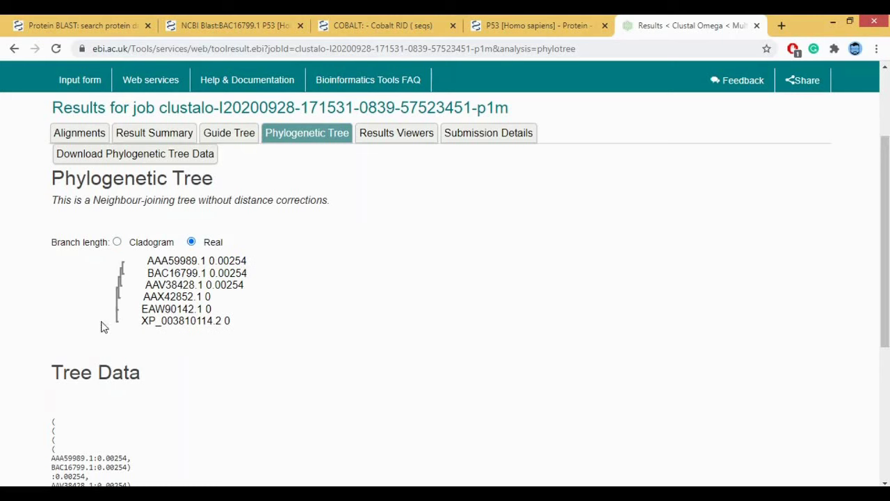
pyautogui.click(118, 242)
pyautogui.scroll(-1, 459, 299)
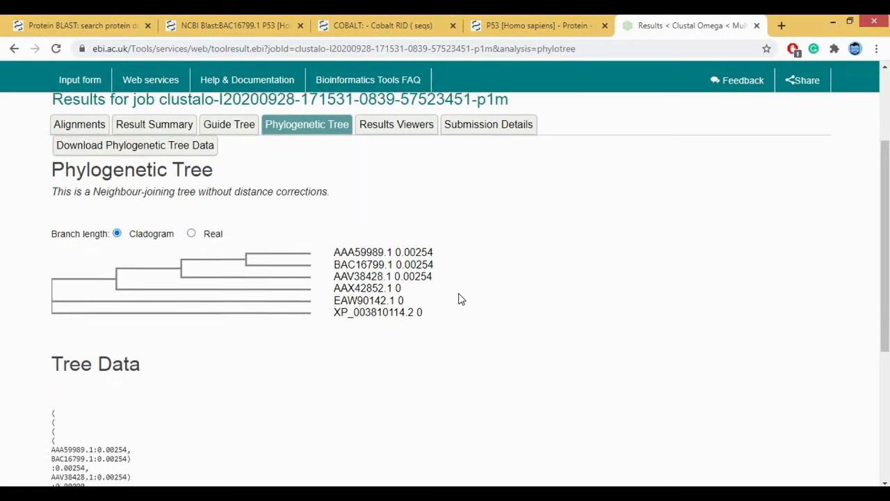
pyautogui.scroll(-2, 459, 299)
pyautogui.scroll(2, 459, 299)
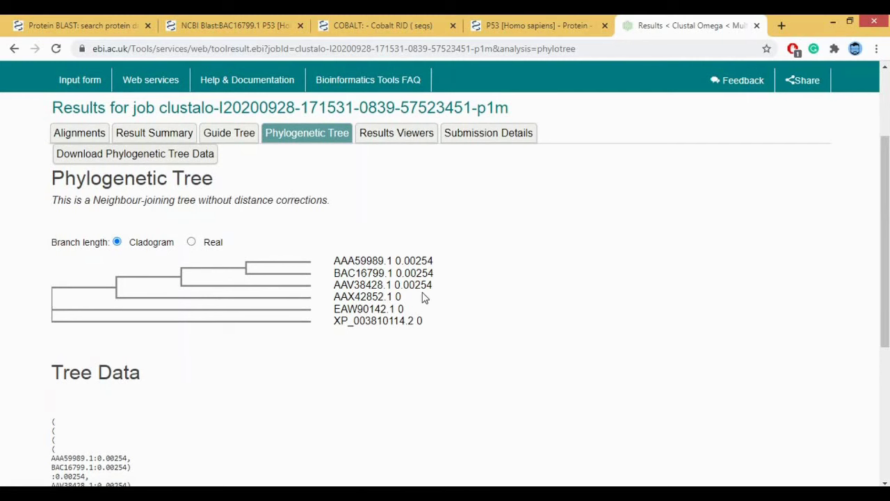
pyautogui.scroll(1, 397, 292)
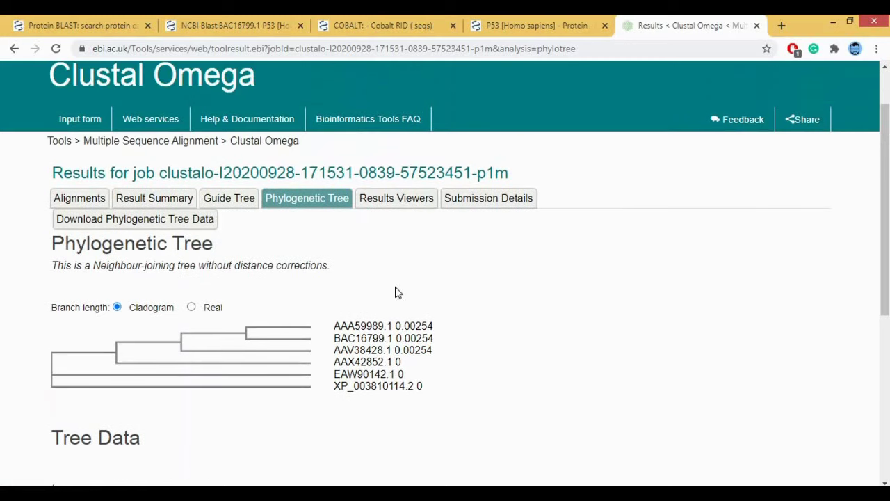
pyautogui.scroll(-1, 397, 293)
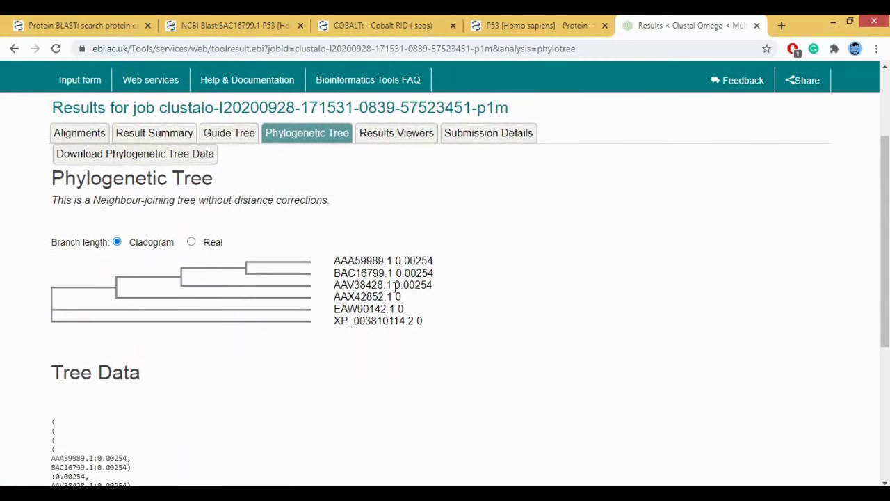